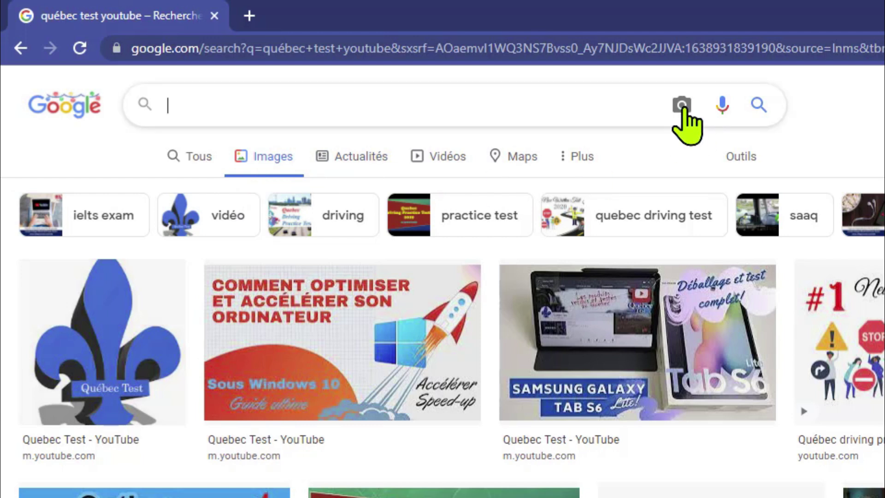
# Run a Google search by image with the acteur file from the images folder on the Desktop, and look through the results
pyautogui.click(683, 107)
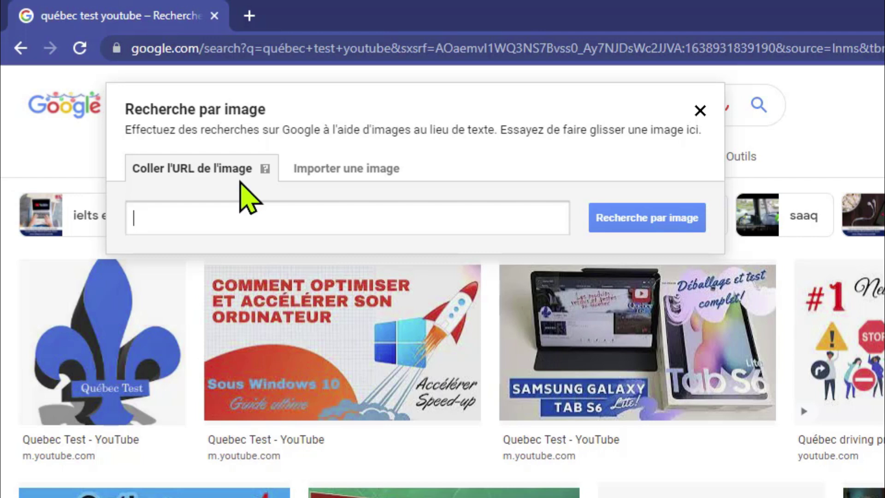
pyautogui.click(322, 178)
pyautogui.click(197, 224)
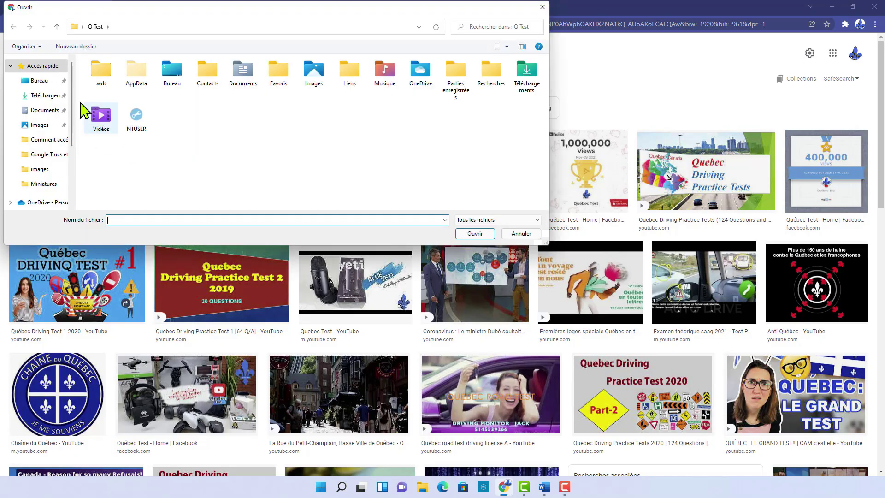
pyautogui.click(39, 80)
pyautogui.doubleClick(122, 74)
pyautogui.click(321, 95)
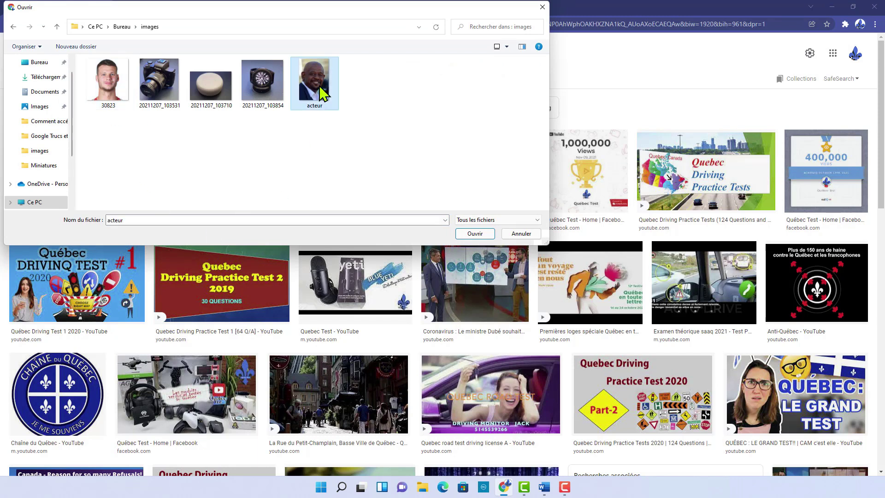
pyautogui.click(473, 234)
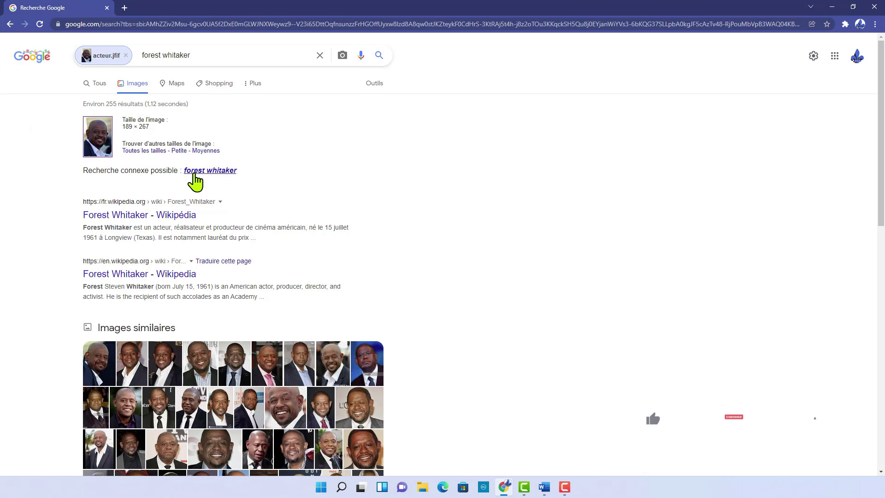
pyautogui.scroll(-1, 224, 183)
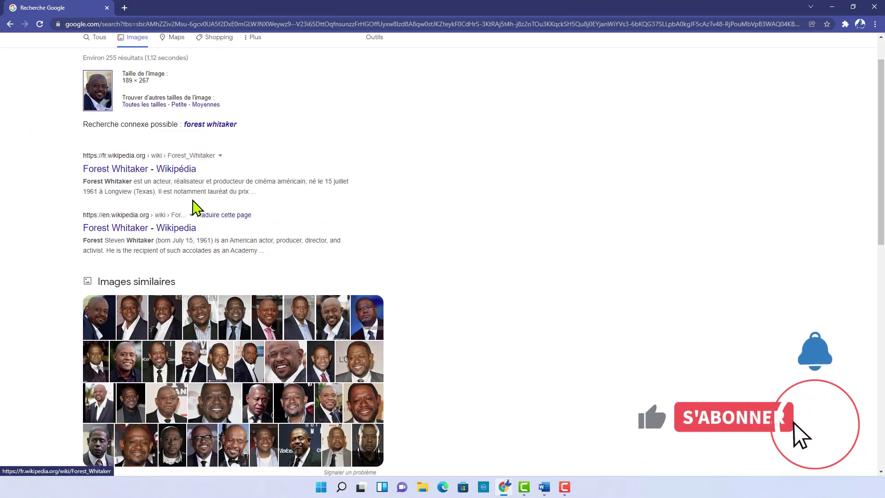
pyautogui.scroll(-6, 198, 233)
pyautogui.scroll(7, 256, 287)
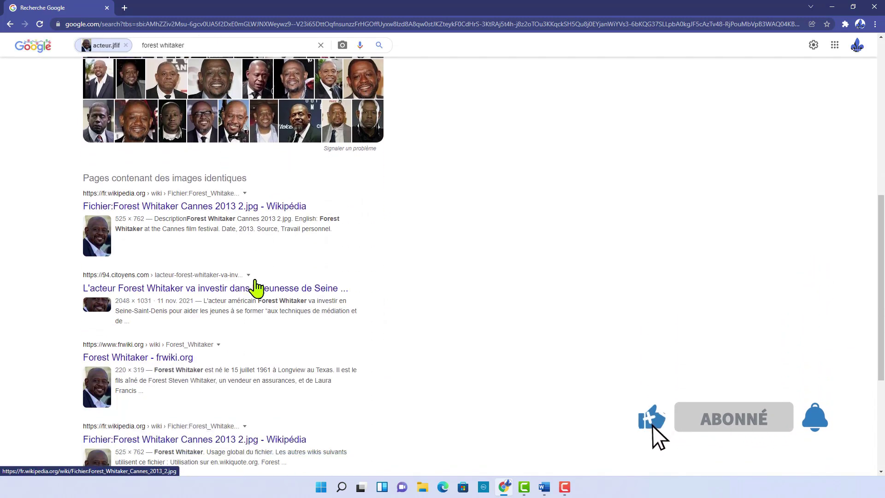
# Start another search by image by uploading the 30823 picture from the images folder
pyautogui.click(342, 55)
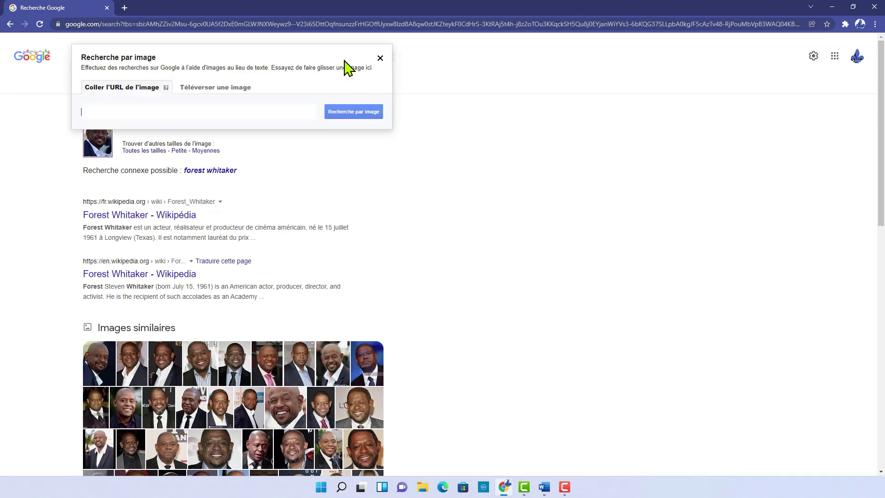
pyautogui.click(224, 90)
pyautogui.click(127, 112)
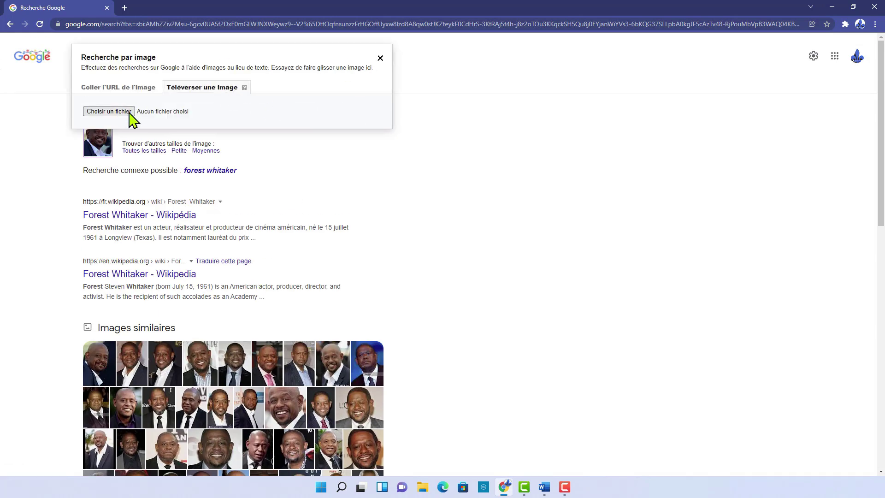
pyautogui.click(109, 83)
pyautogui.click(467, 233)
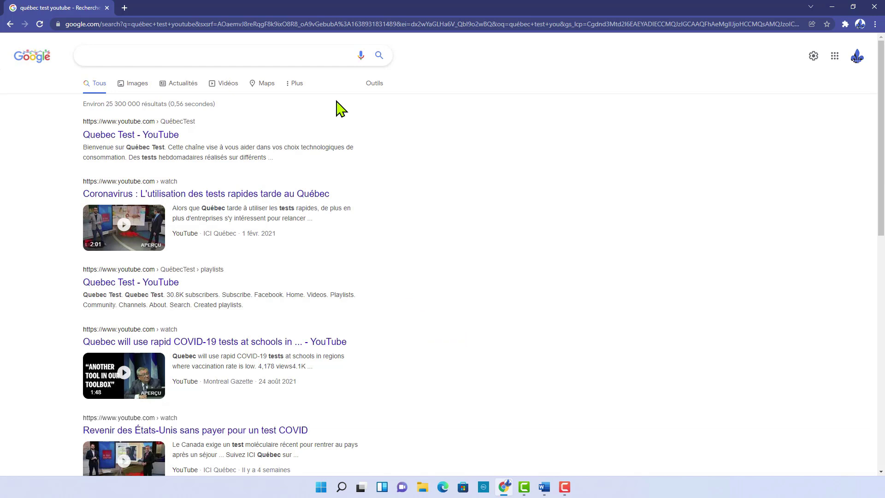
# Search for PDF documents about stock management with the query "filetype:pdf Gestion de stock"
pyautogui.write('filety')
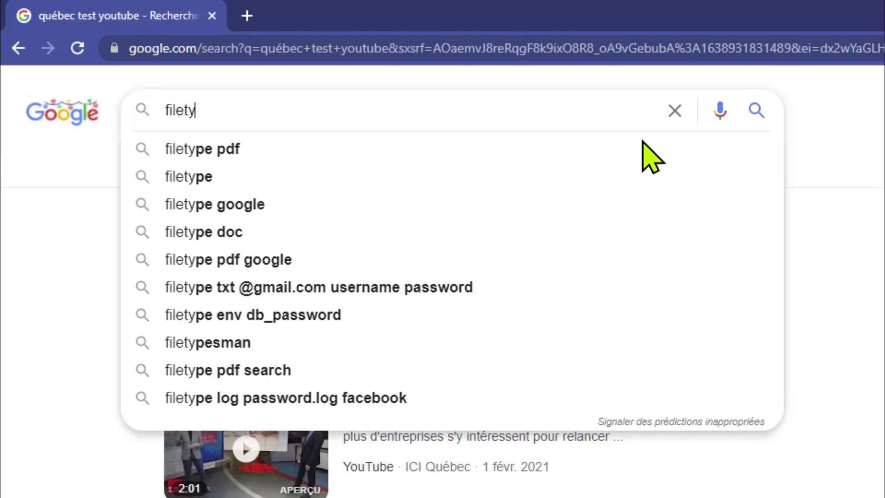
pyautogui.write('pe:')
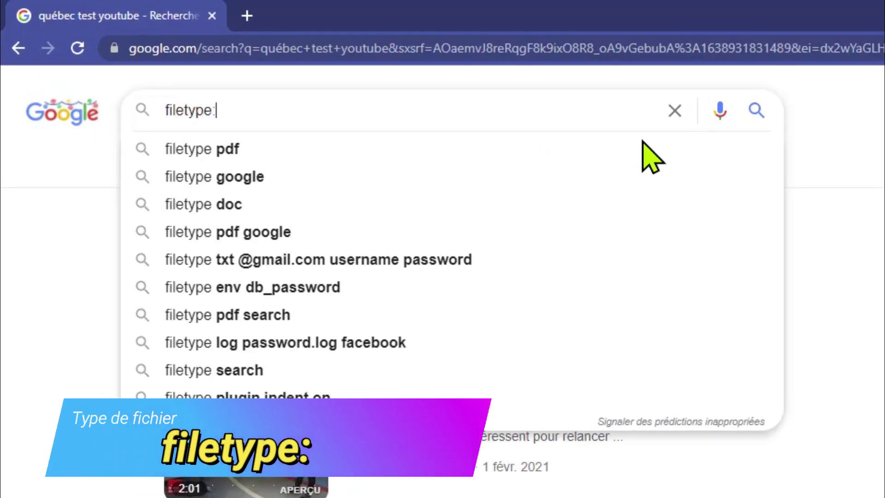
pyautogui.write('pdf Gestion de stock')
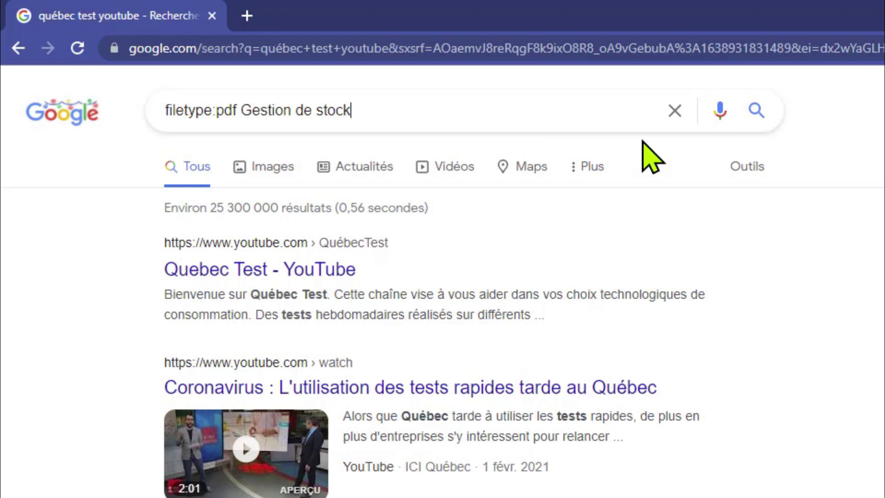
pyautogui.press('Return')
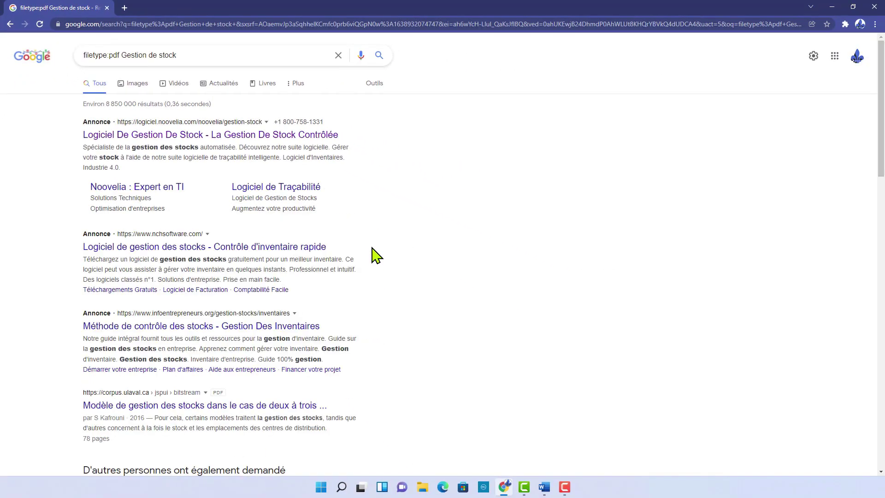
# Review the results, open the PDF "Modèle de gestion des stocks dans le cas de deux à trois ...", and return to the results
pyautogui.scroll(-3, 345, 320)
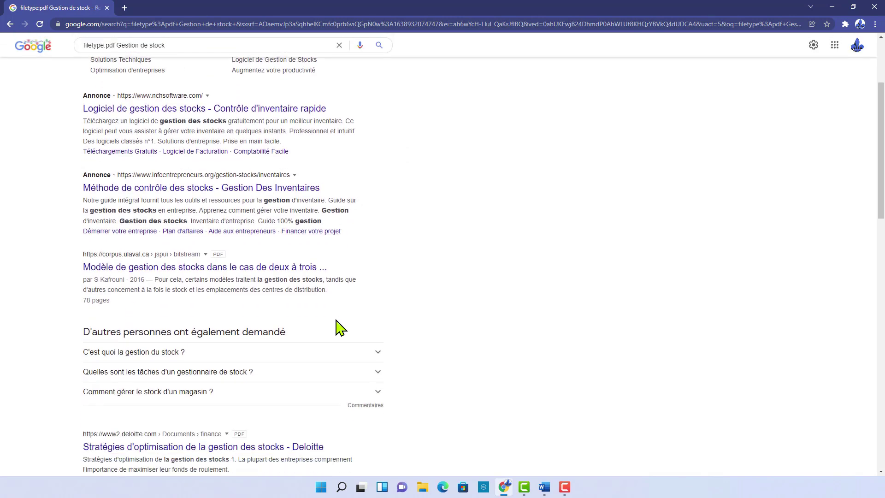
pyautogui.scroll(3, 340, 327)
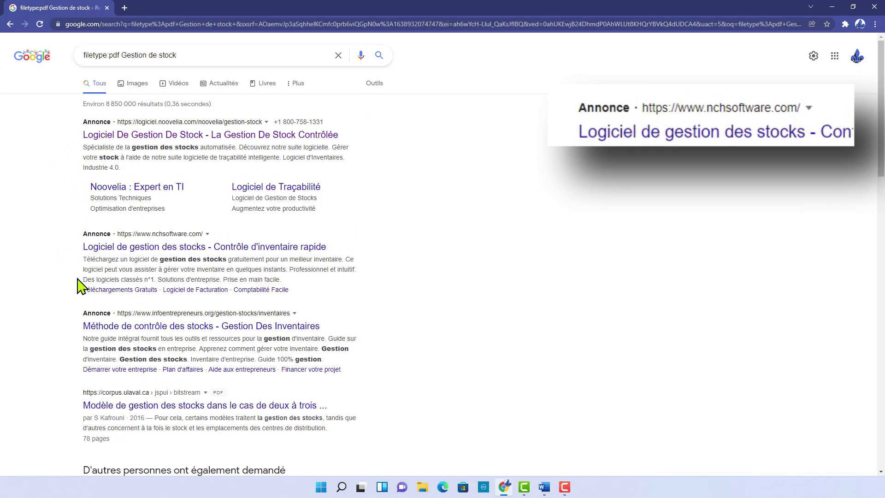
pyautogui.scroll(-2, 194, 378)
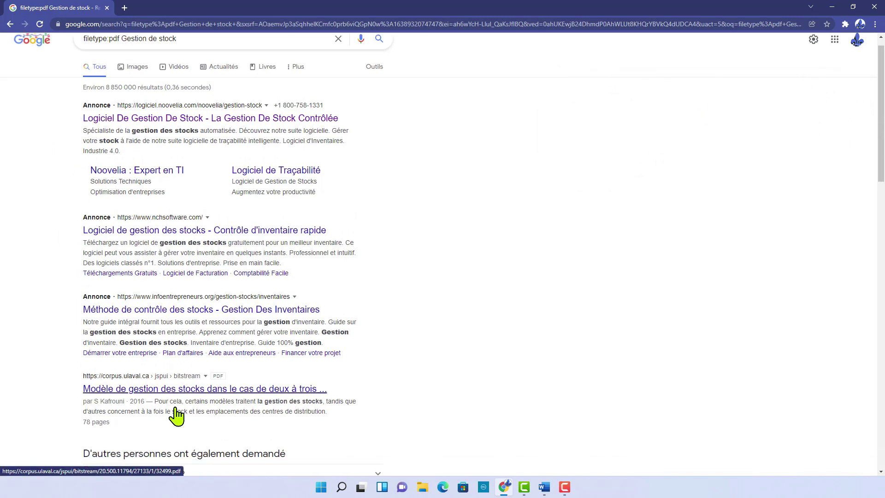
pyautogui.scroll(-1, 212, 295)
pyautogui.scroll(-3, 239, 350)
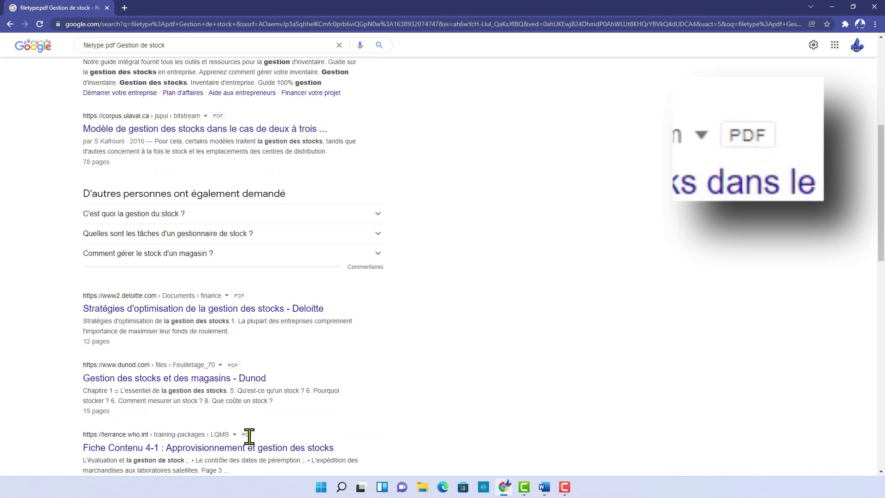
pyautogui.click(199, 131)
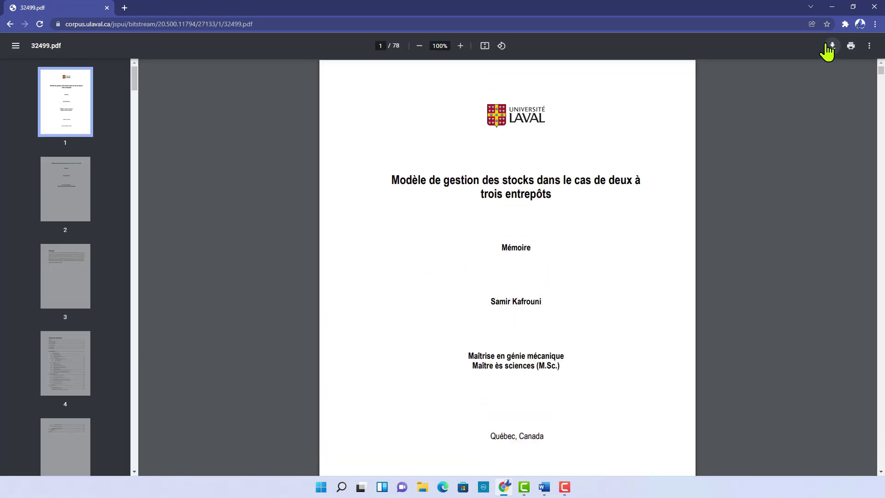
pyautogui.click(11, 25)
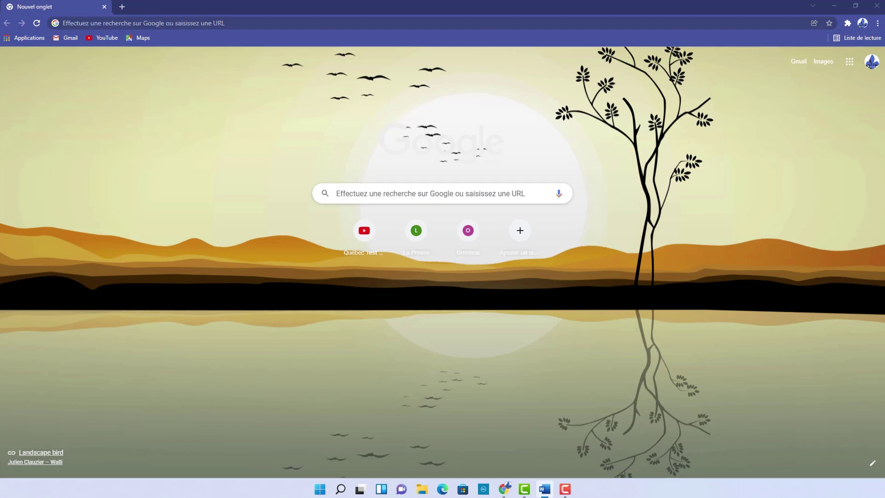
# Search Google for "Pardon pour ce visage" without quotation marks and look through the results
pyautogui.click(471, 197)
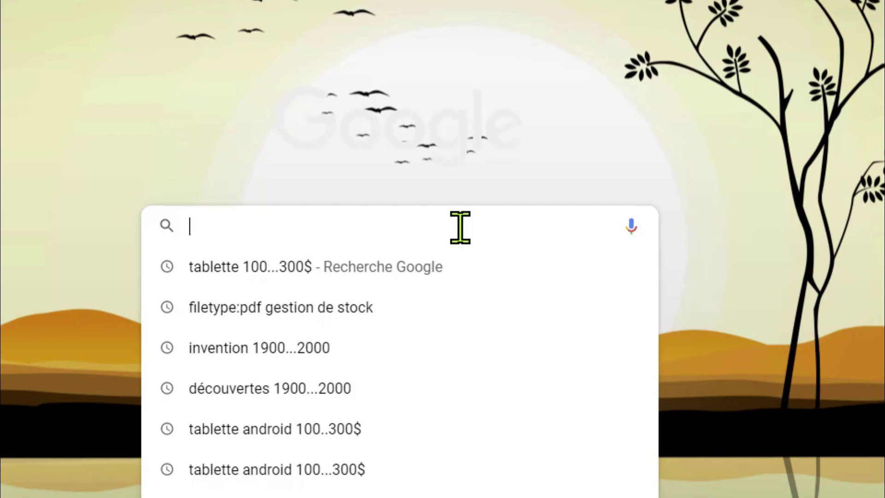
pyautogui.write('Par')
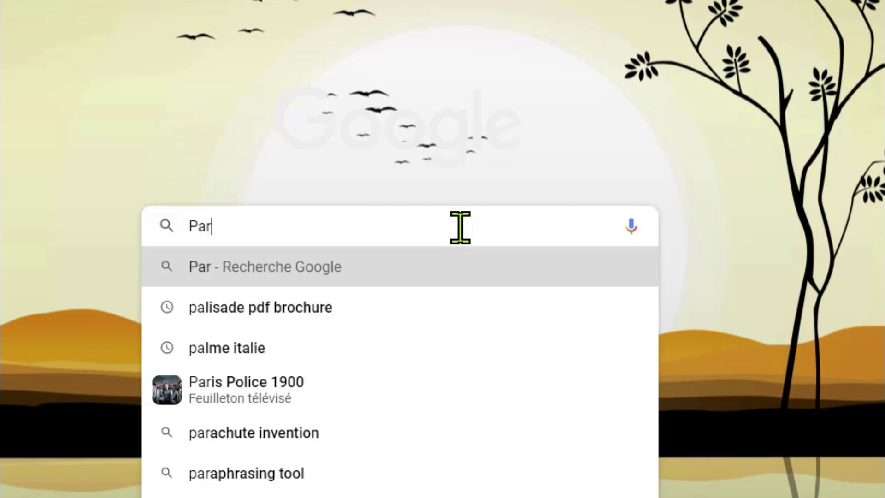
pyautogui.write('don pour ce ')
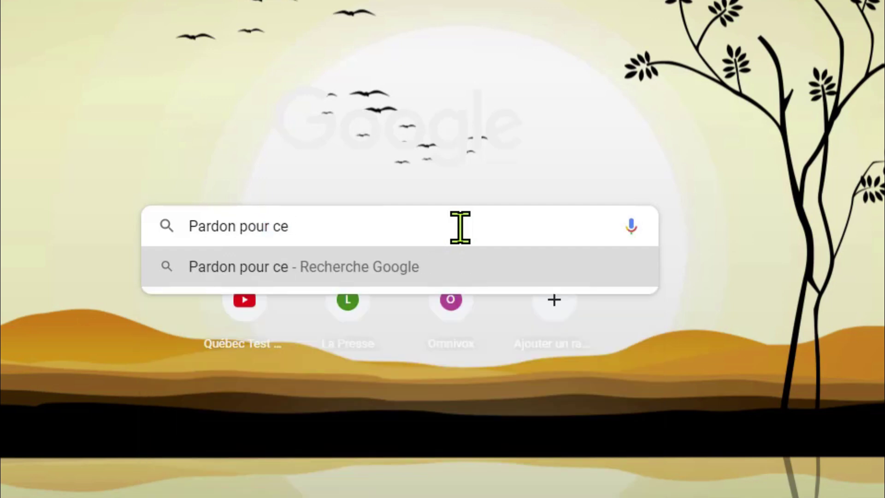
pyautogui.write('visage')
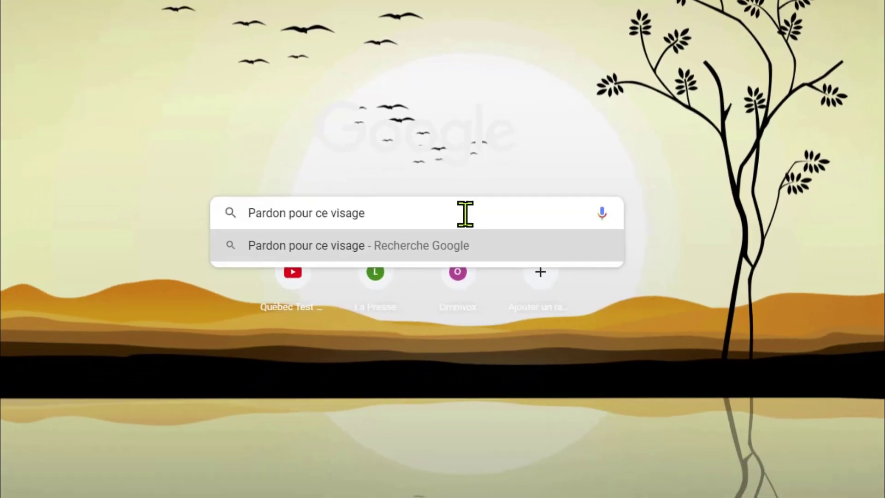
pyautogui.press('Return')
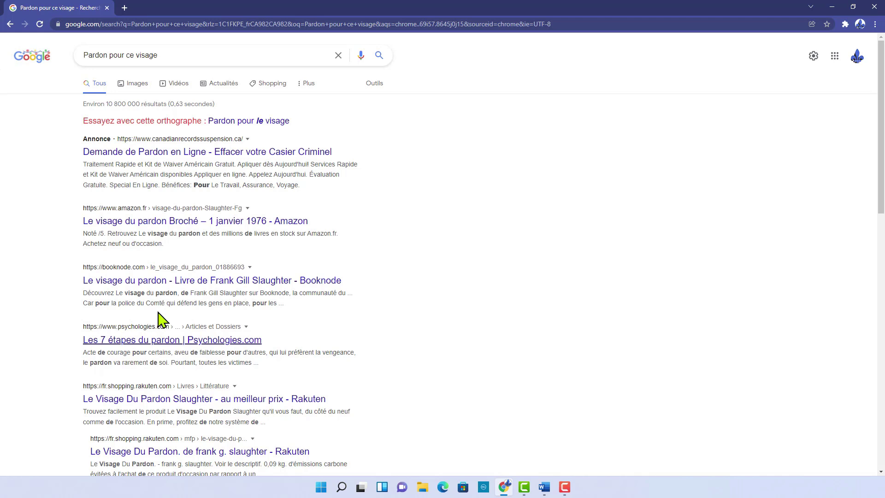
pyautogui.scroll(-4, 340, 309)
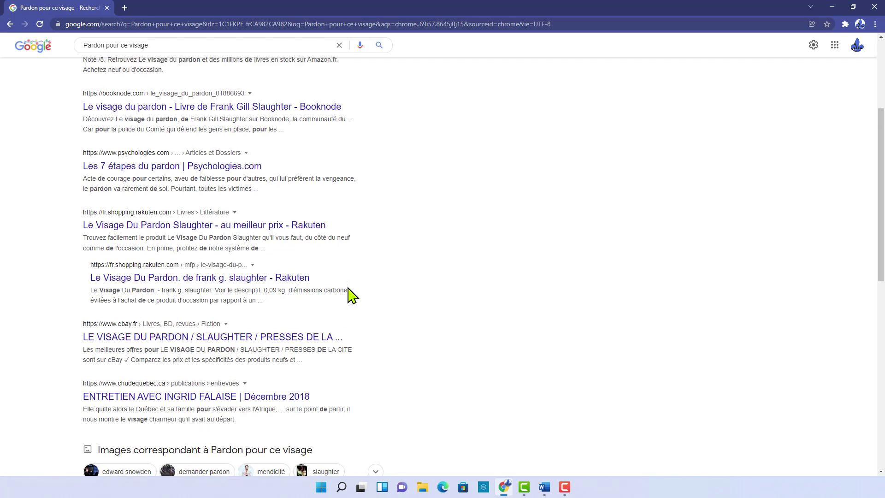
pyautogui.scroll(4, 353, 294)
# Enclose the query Pardon pour ce visage in quotation marks for an exact-phrase search, and highlight the matching line in the lyrics
pyautogui.click(83, 54)
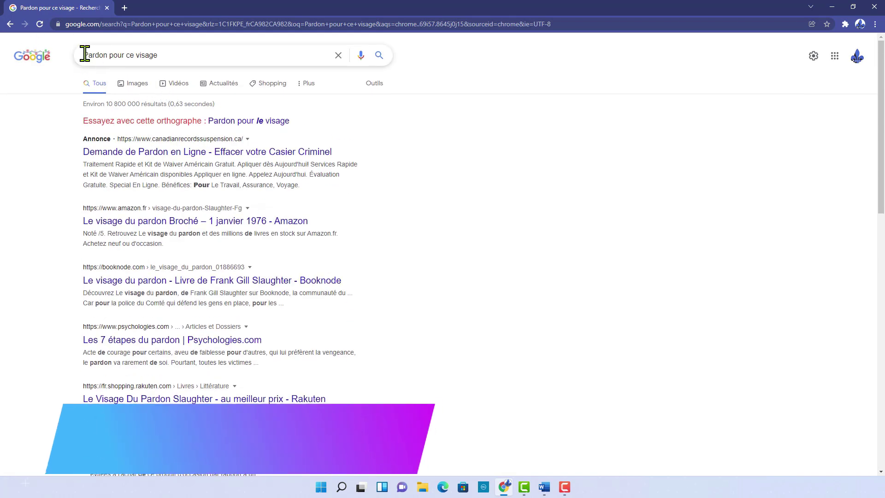
pyautogui.write('"')
pyautogui.click(174, 58)
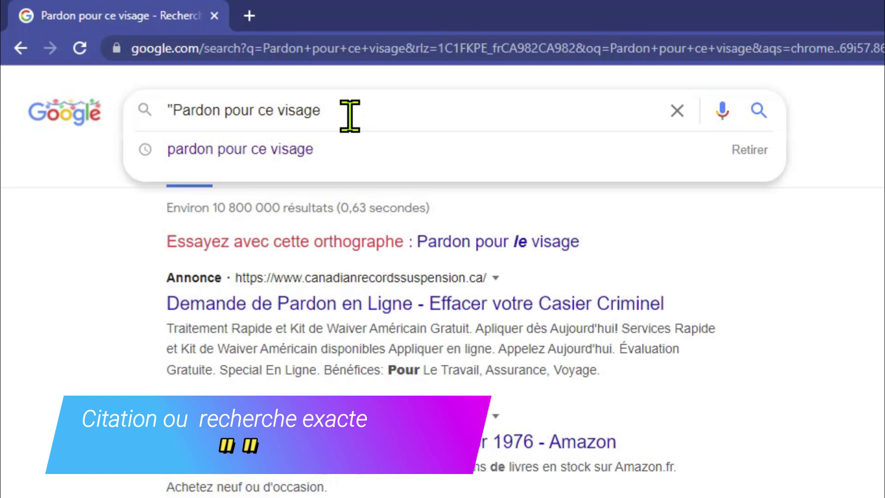
pyautogui.write('"')
pyautogui.press('Return')
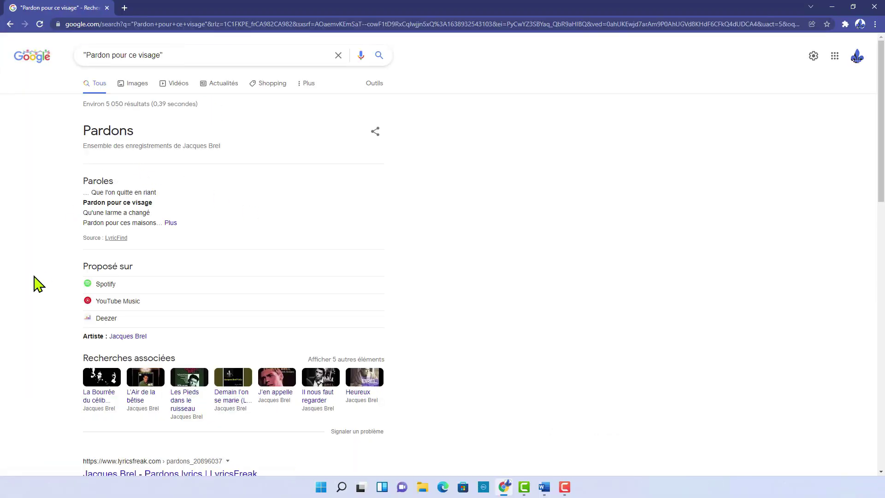
pyautogui.click(82, 233)
pyautogui.moveTo(83, 233); pyautogui.dragTo(147, 233)
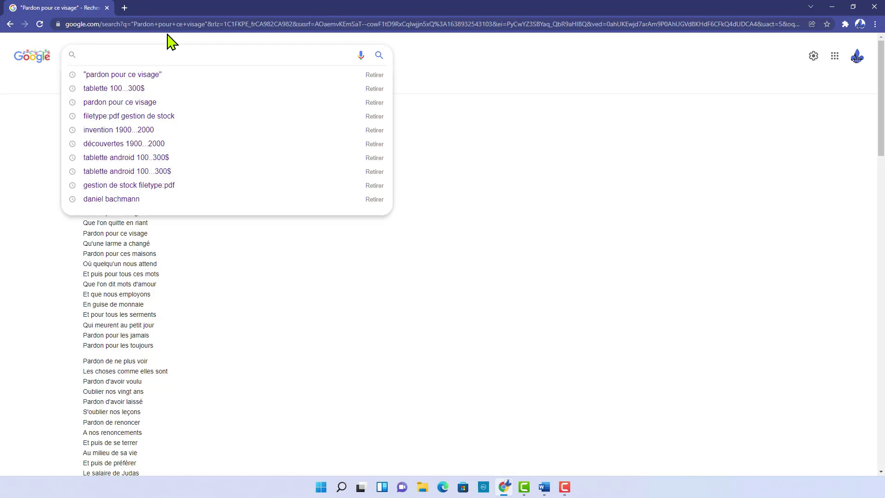
# Search for "formation logiciel Word", and repeat the search with a tilde in front as "~formation logiciel Word"
pyautogui.write('formation ')
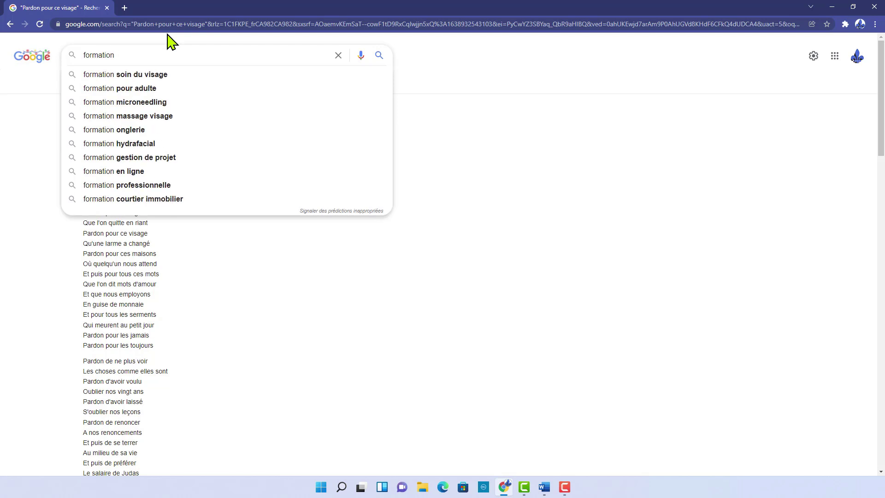
pyautogui.write('lo')
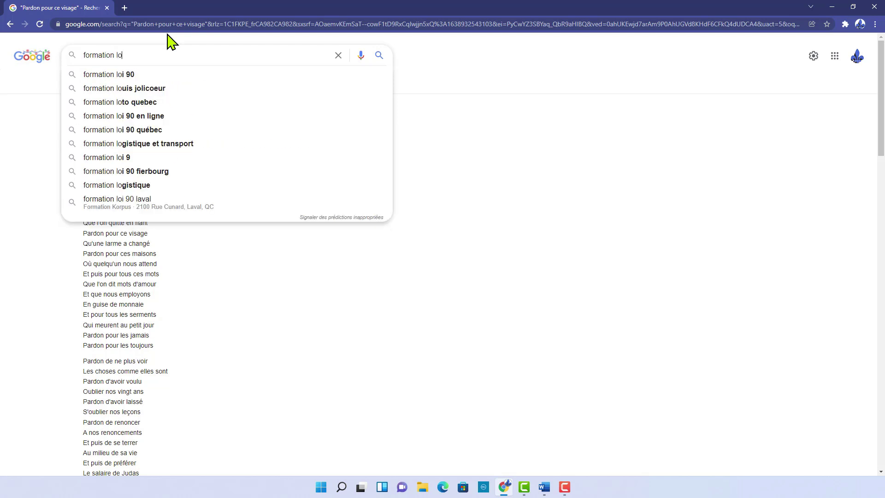
pyautogui.write('giciel Word')
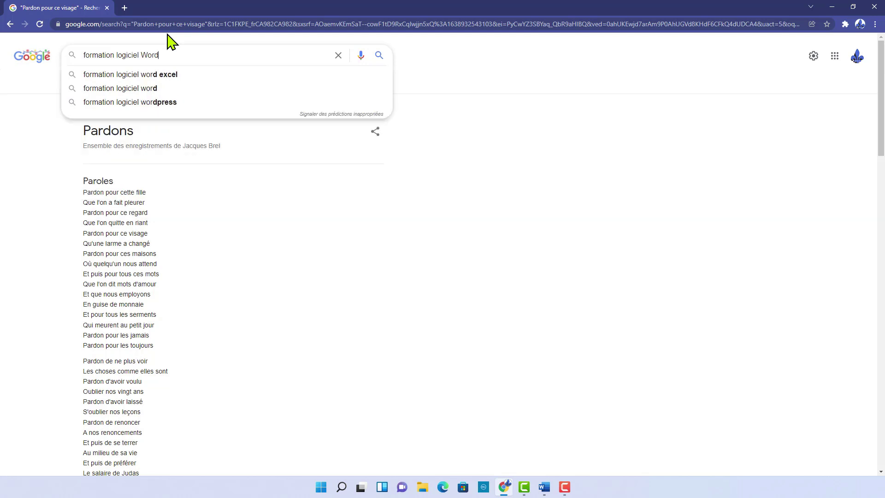
pyautogui.press('Return')
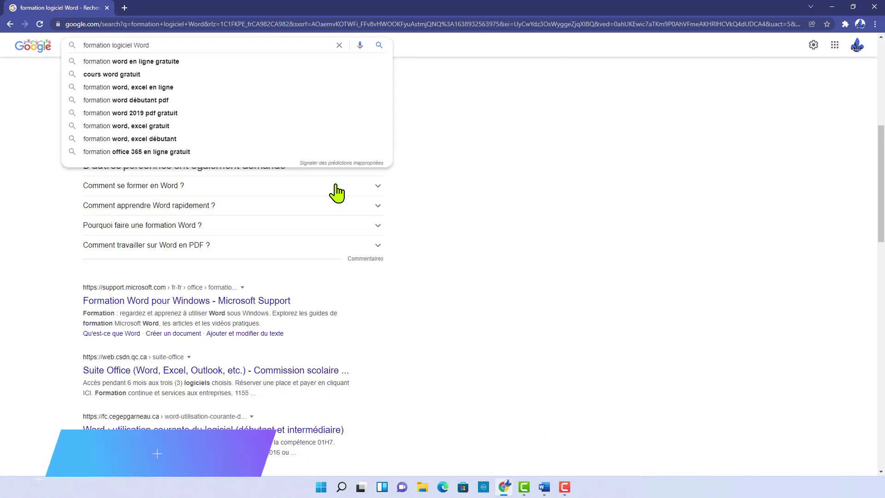
pyautogui.write('~')
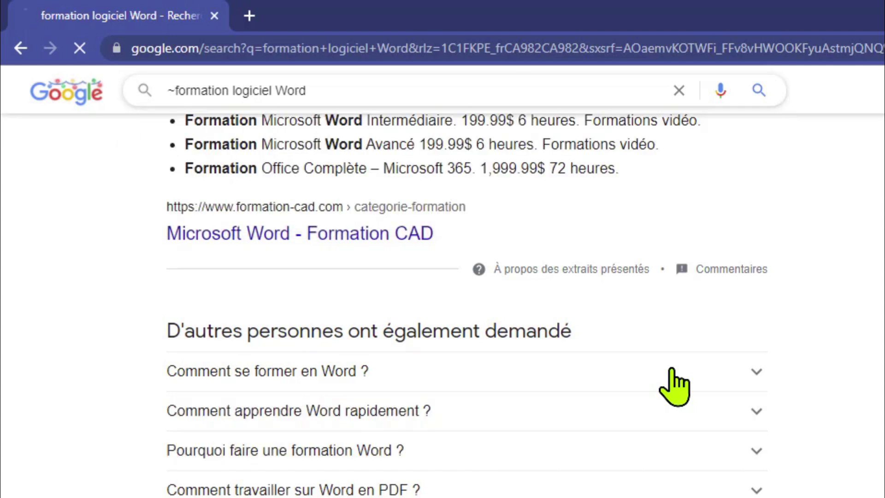
pyautogui.press('Return')
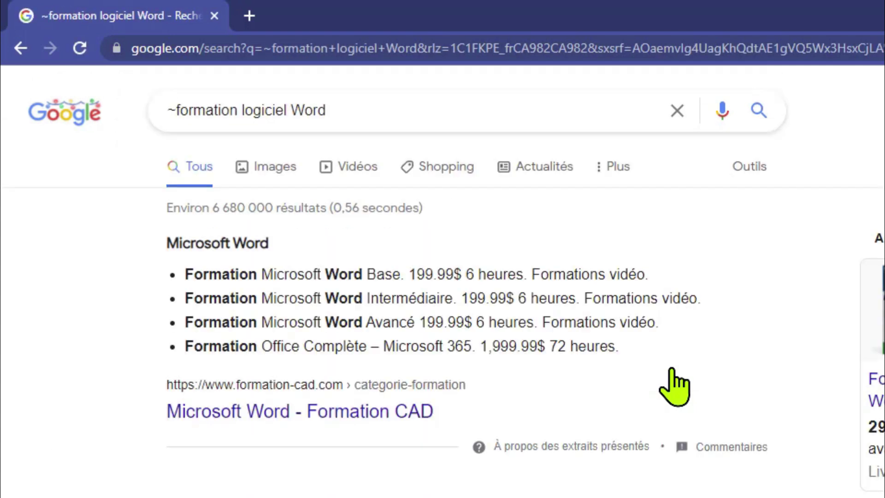
# Search Windows for "clavier visuel", open the on-screen keyboard and activate AltGr to show the alternate characters
pyautogui.scroll(-10, 673, 387)
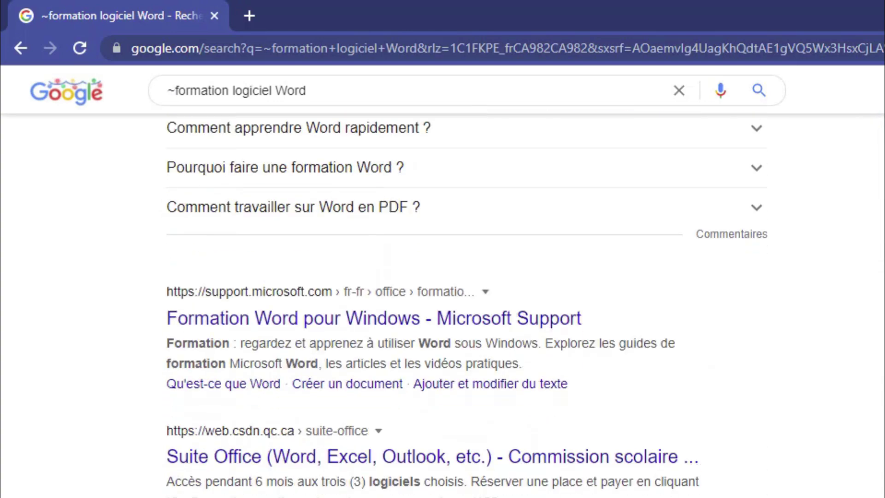
pyautogui.scroll(5, 633, 497)
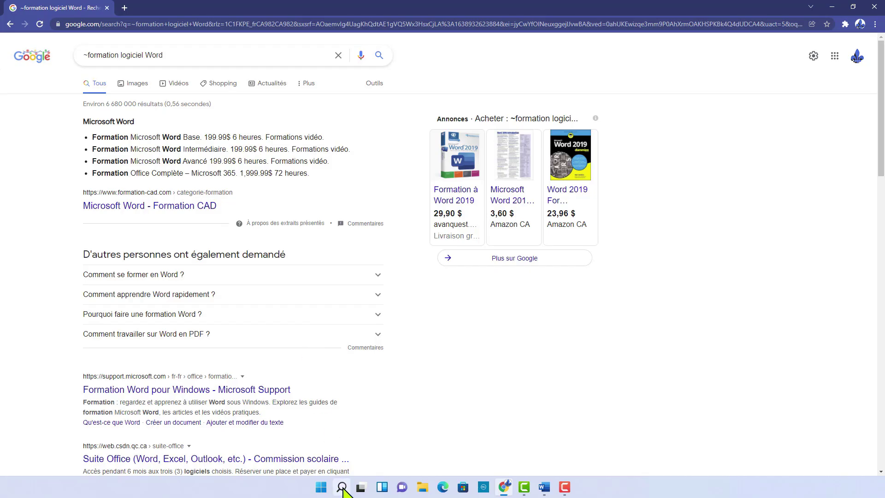
pyautogui.click(341, 487)
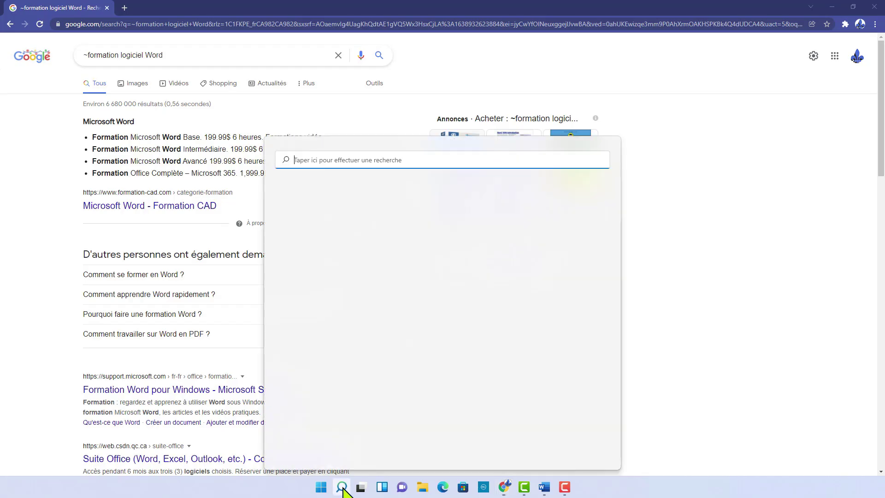
pyautogui.write('clavier visuel')
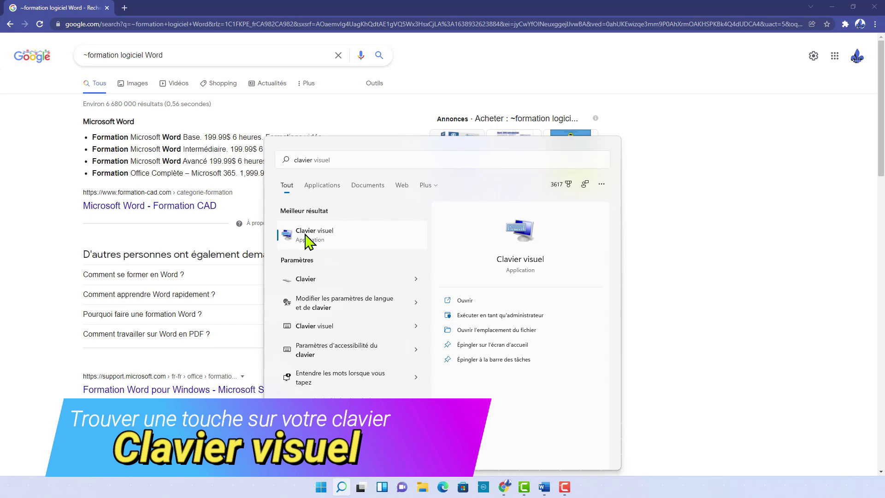
pyautogui.click(308, 239)
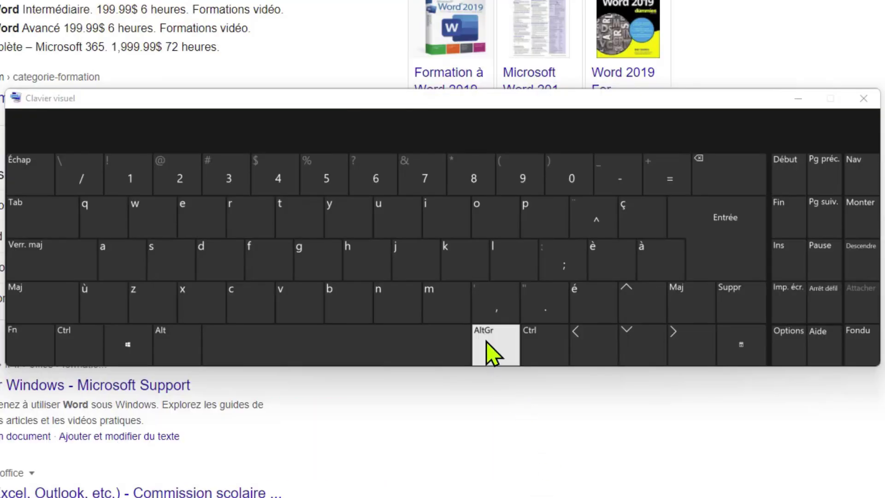
pyautogui.click(492, 357)
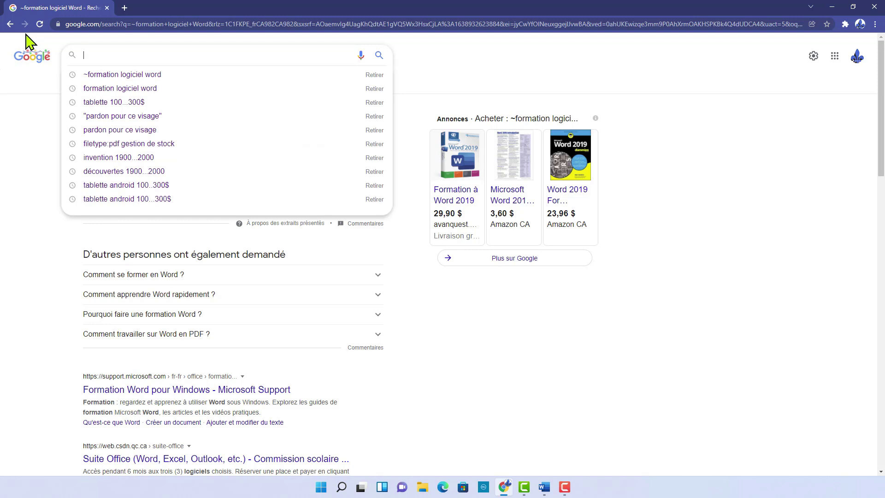
# Search Google for "C'est toujours un plaisir de te voir en espagnol" to get the Spanish translation
pyautogui.write("C'est t")
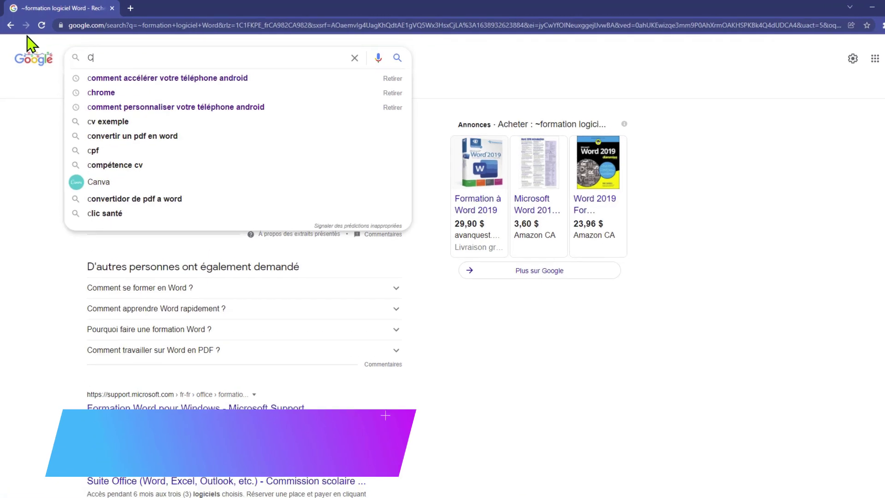
pyautogui.write('oujours ')
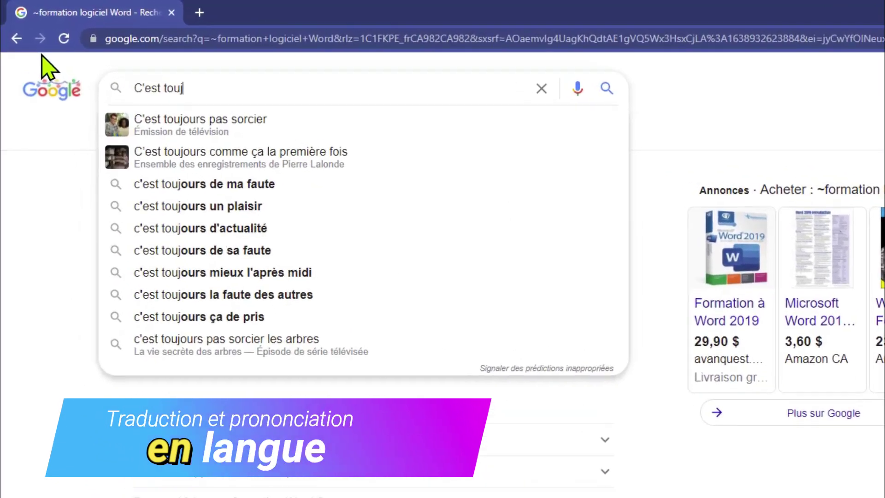
pyautogui.write('un plai')
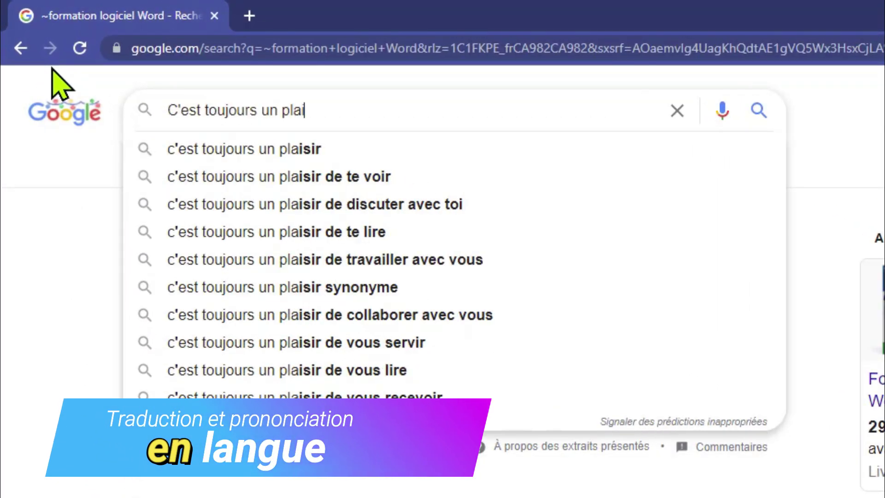
pyautogui.write('sir de t')
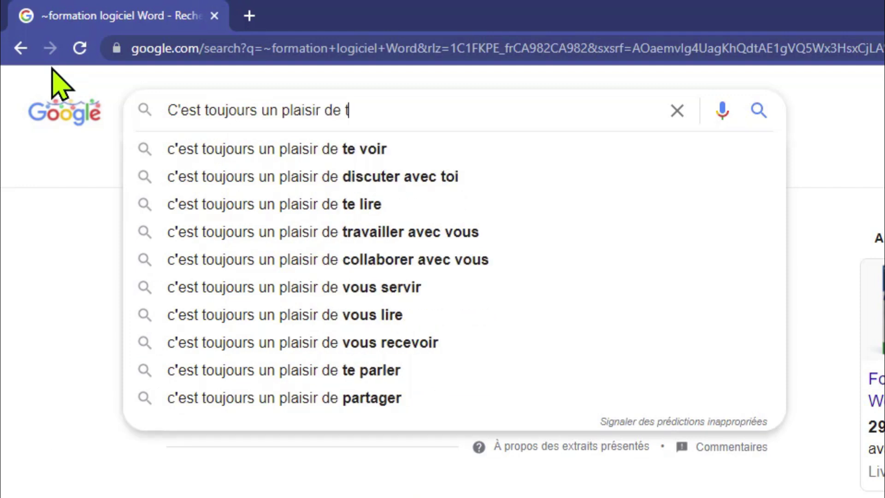
pyautogui.write('e voir en espagno')
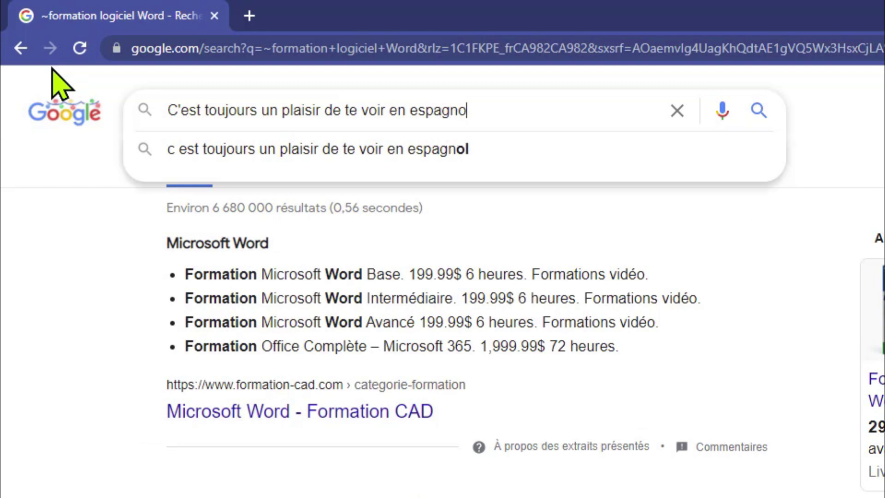
pyautogui.write('l')
pyautogui.press('Return')
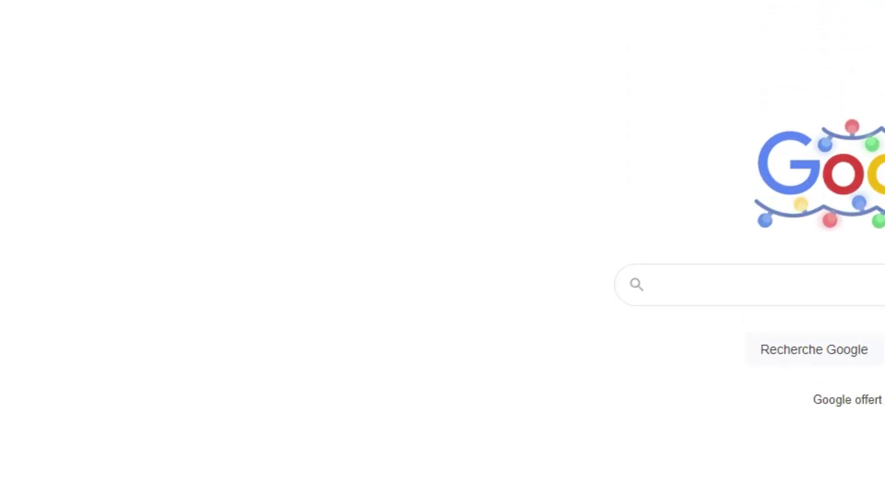
# Change the ending of the Google address from com to fr and load the French Google home page
pyautogui.click(266, 54)
pyautogui.press('BackSpace')
pyautogui.press('BackSpace')
pyautogui.press('BackSpace')
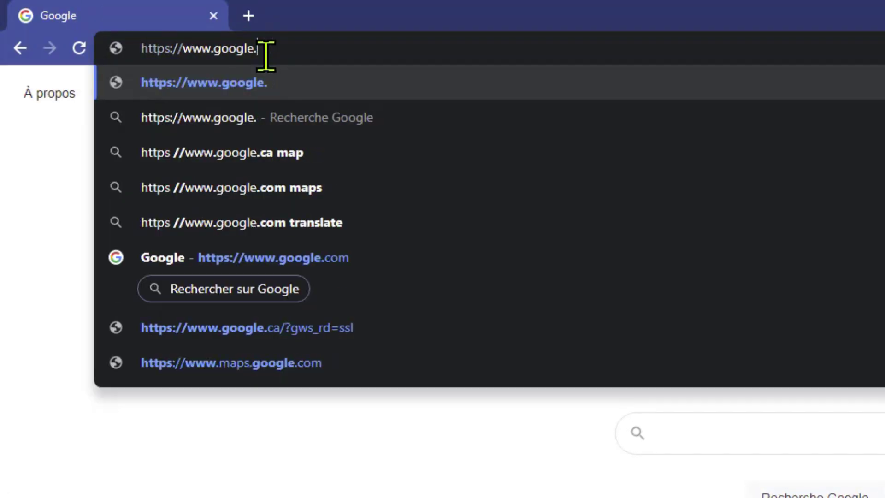
pyautogui.write('fr')
pyautogui.press('Return')
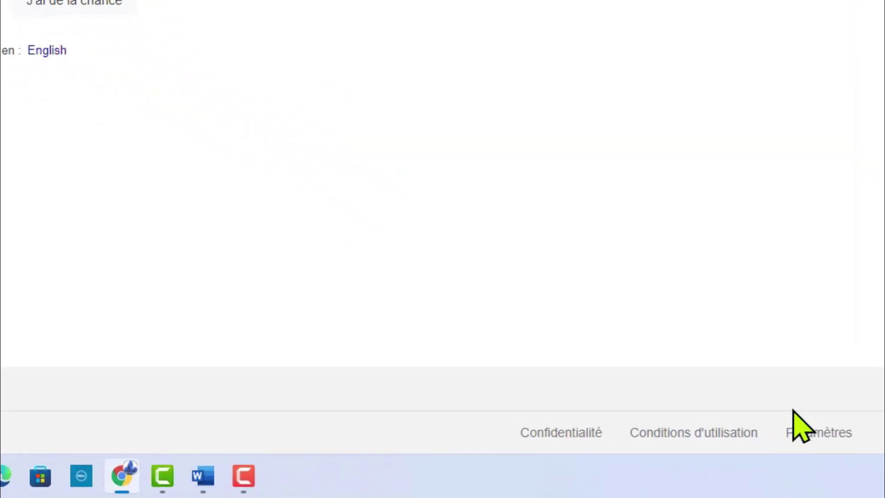
# Open the search settings (Paramètres de recherche) and save the preferences with France as the region
pyautogui.click(811, 435)
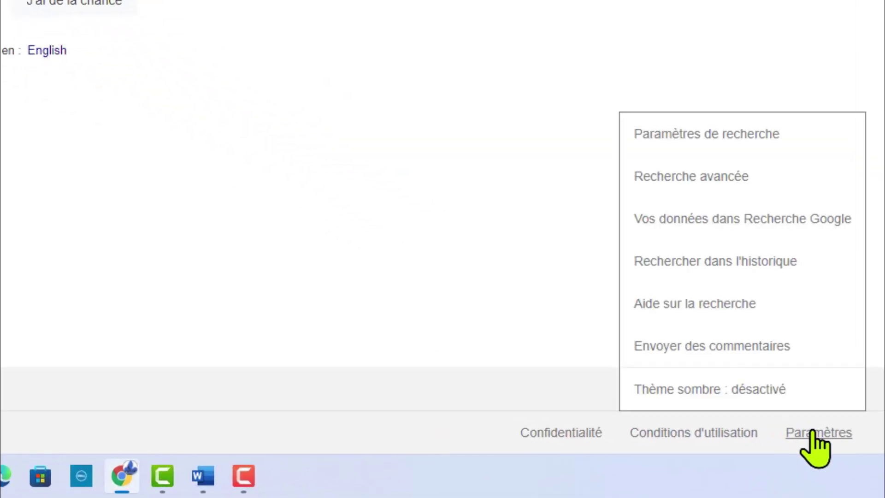
pyautogui.click(717, 135)
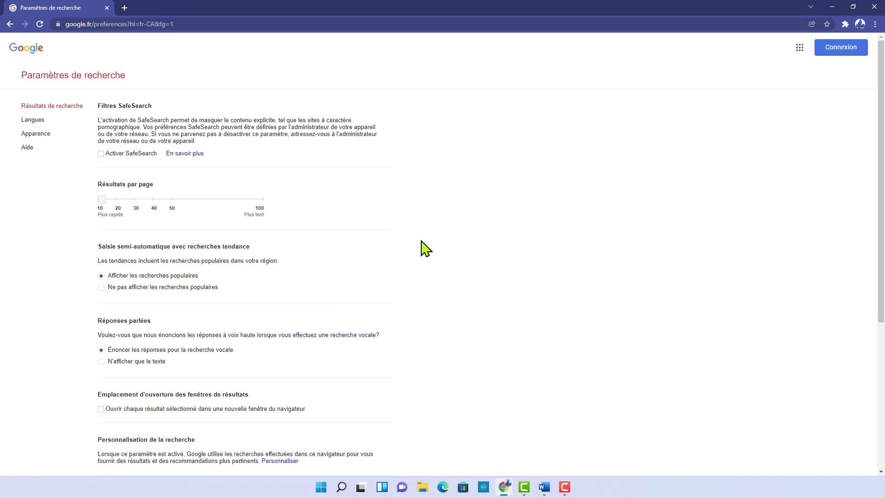
pyautogui.scroll(-5, 425, 249)
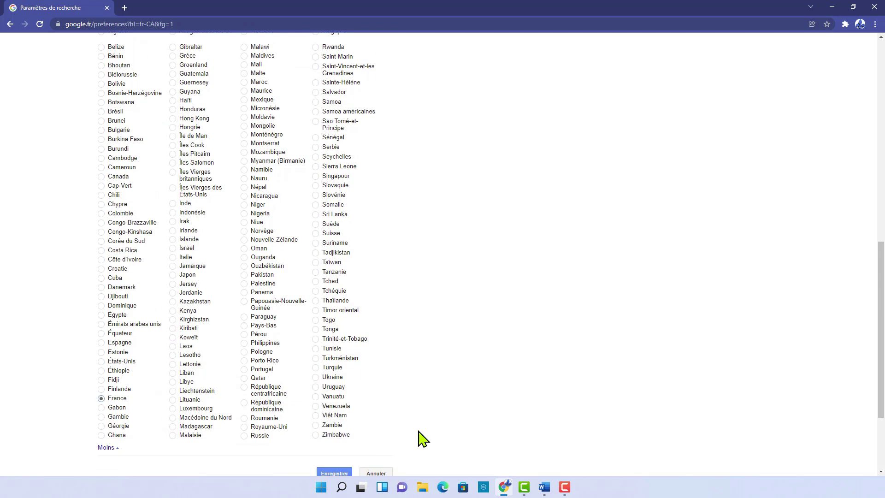
pyautogui.scroll(-2, 422, 437)
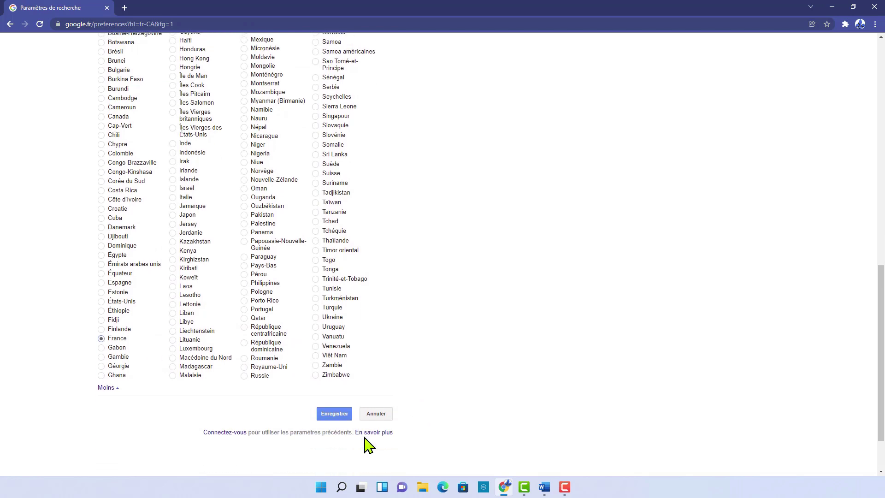
pyautogui.click(333, 382)
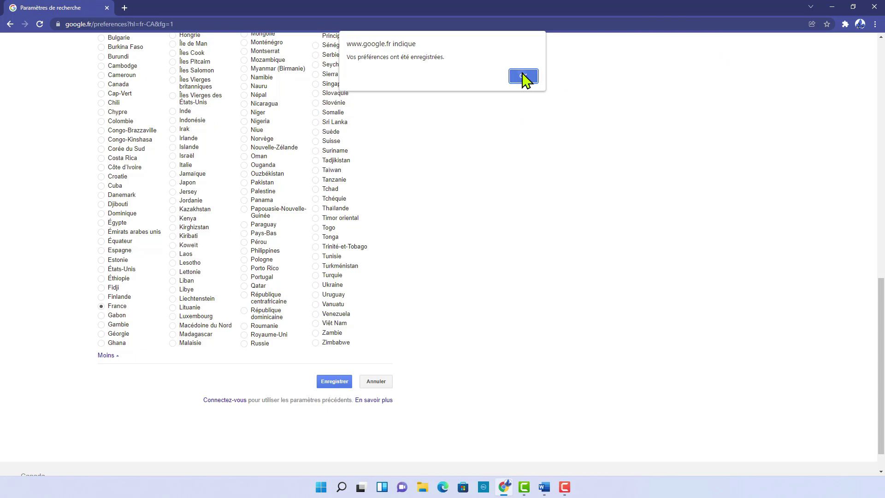
pyautogui.click(521, 75)
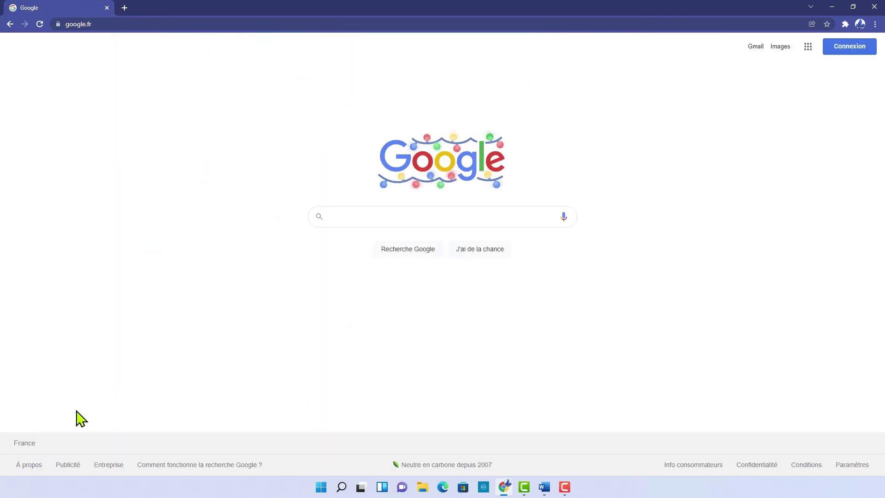